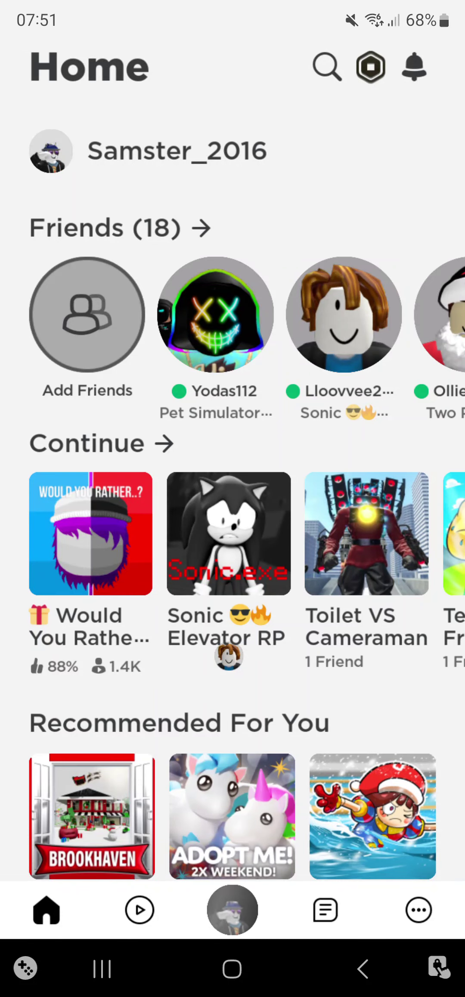
Step: Open the Would You Rather..? tile from Continue and start it with Play
left_click(90, 533)
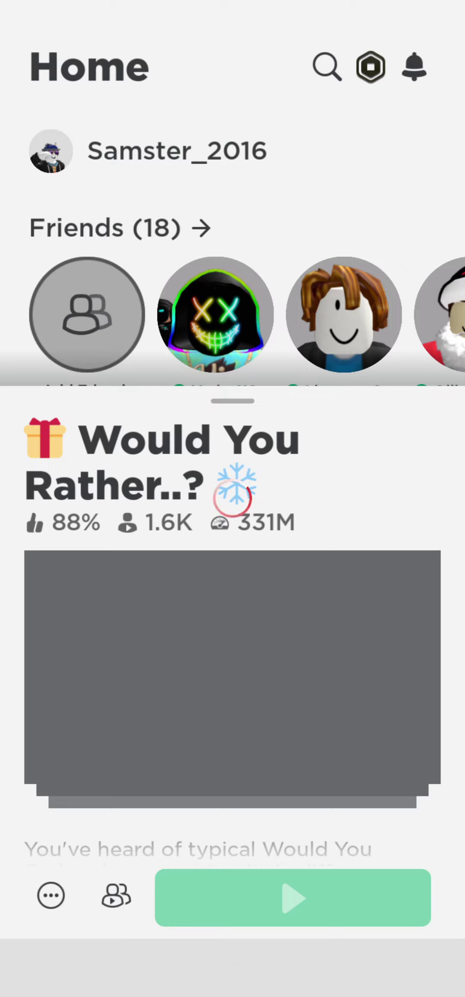
left_click(292, 898)
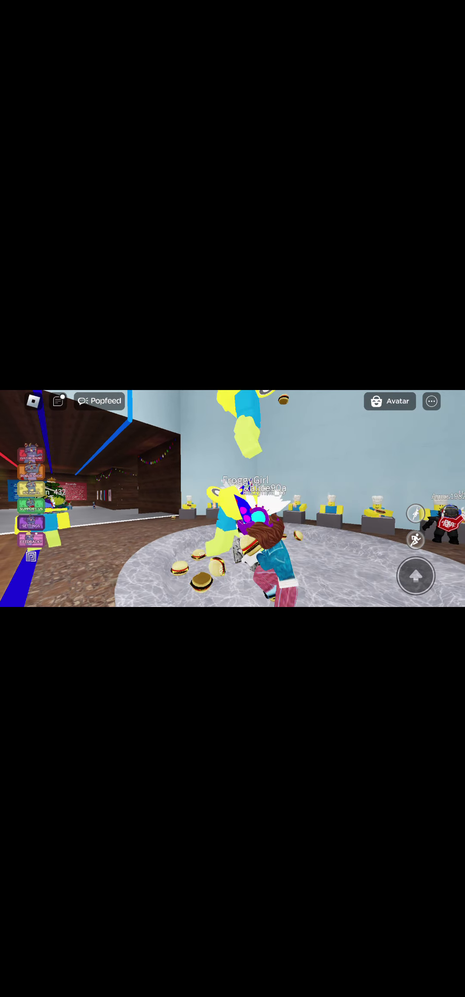
left_click_drag(195, 506, 312, 506)
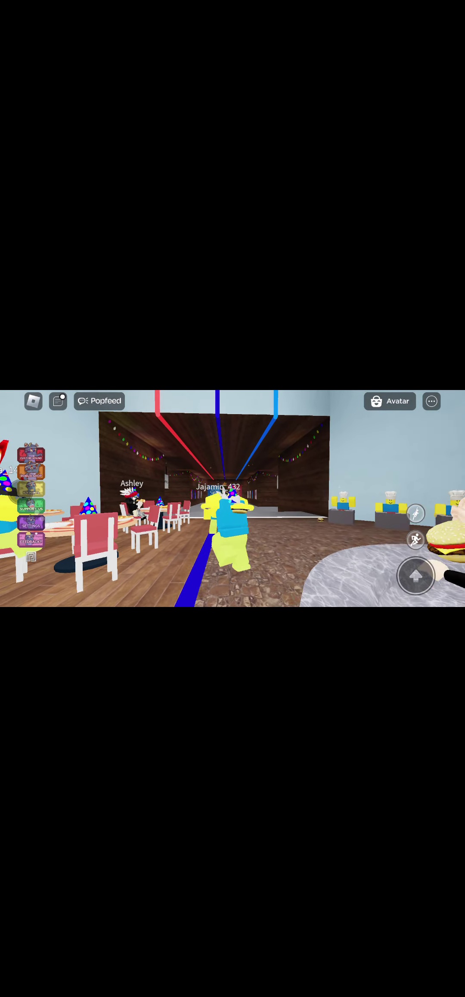